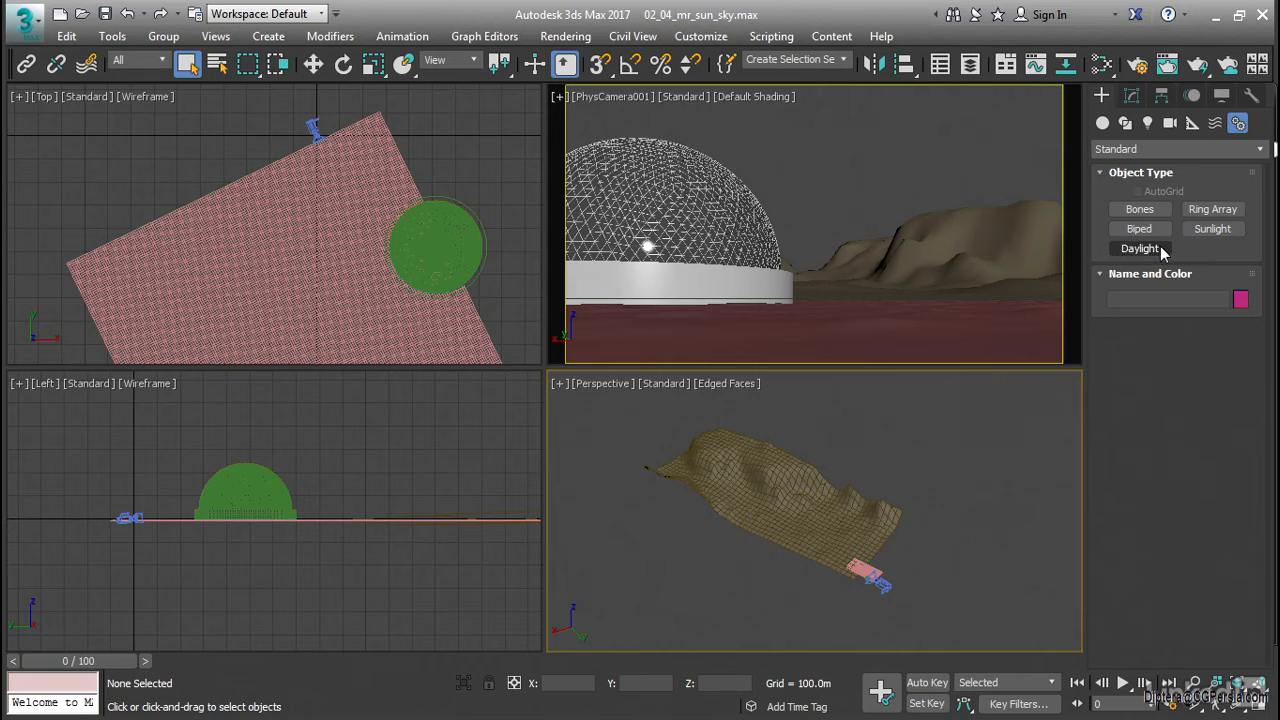
Create a Daylight system at about X -71.9 m, Y 31.3 m, orbital scale about 49 m, using mr Photographic Exposure Control at EV 15.
click(1160, 247)
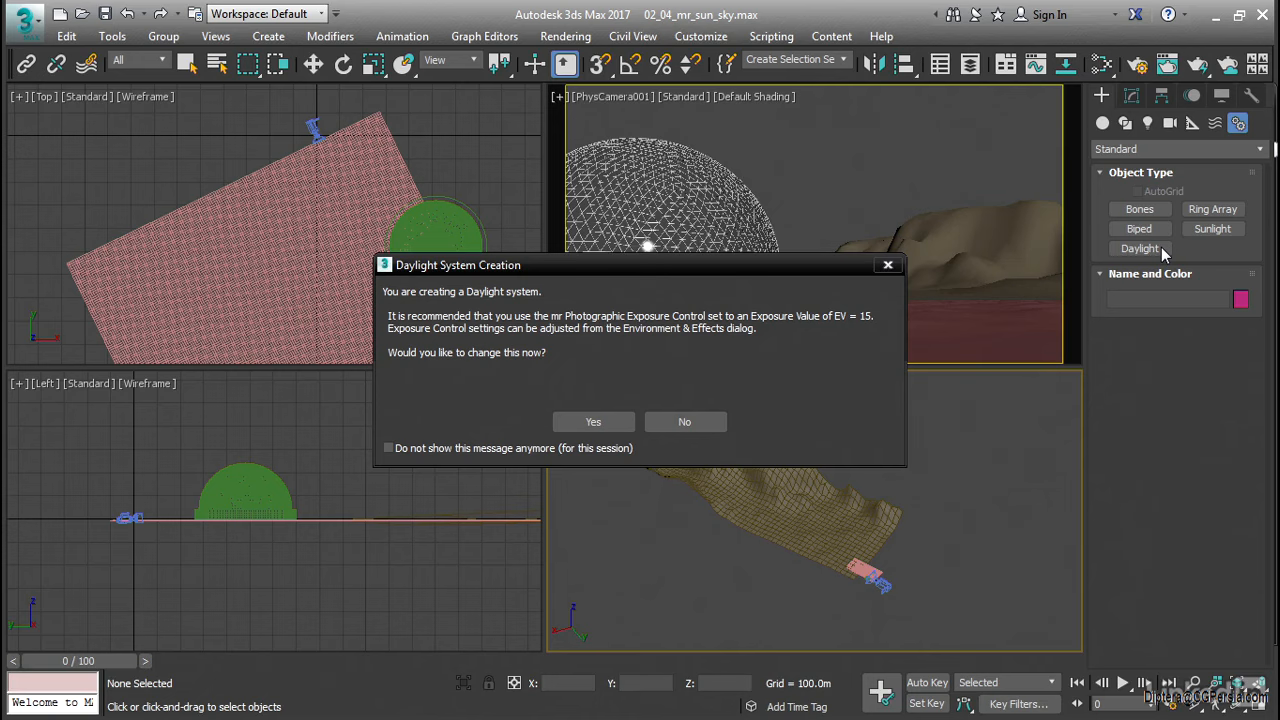
click(584, 420)
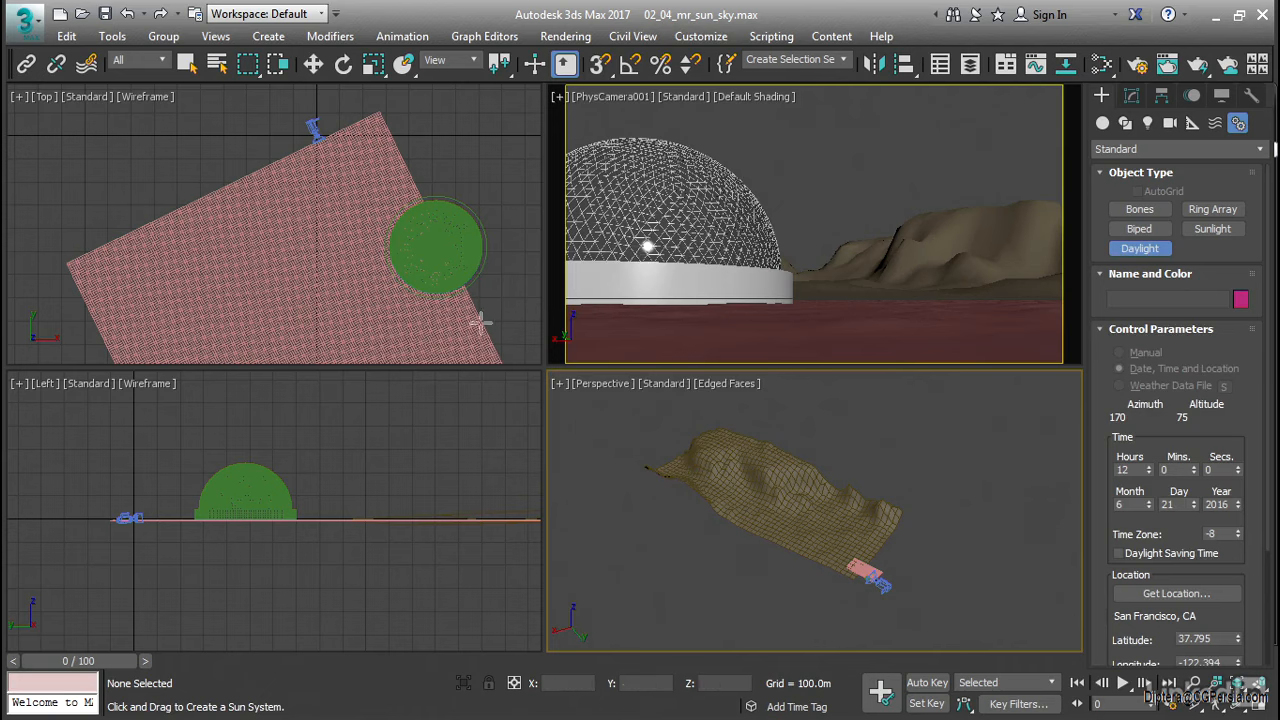
middle_drag(223, 150, 306, 290)
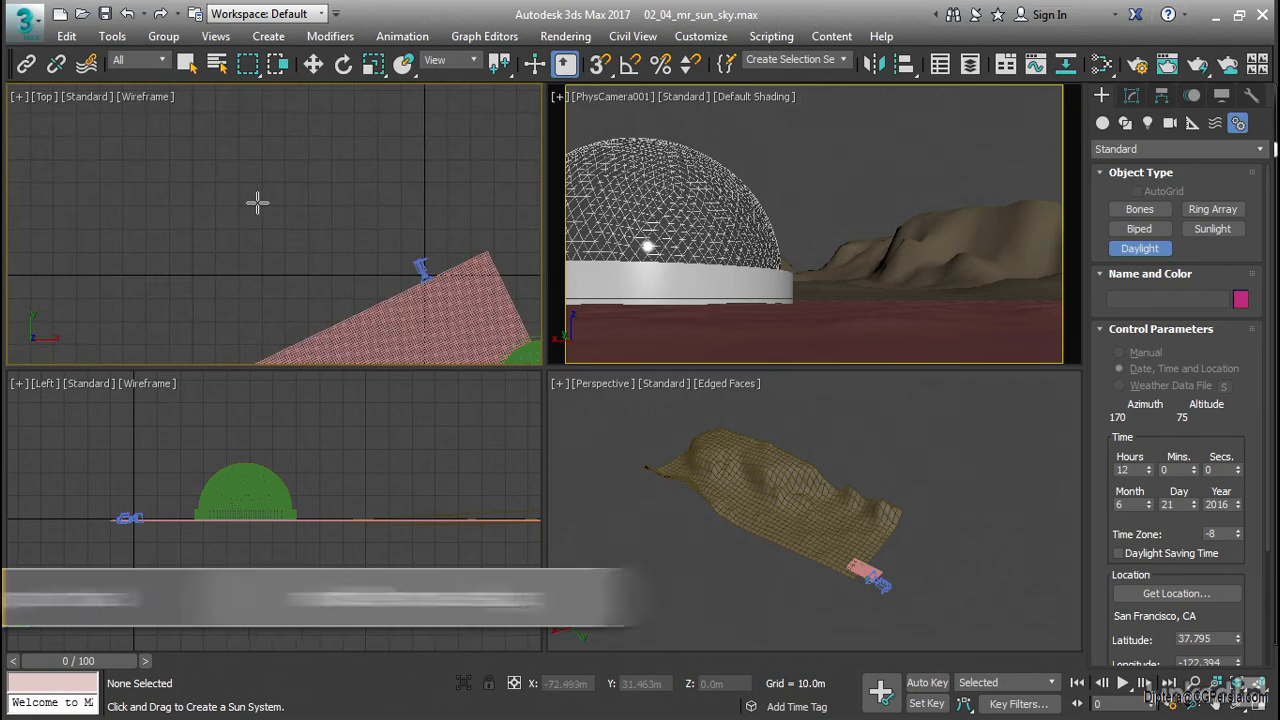
mouse_move(257, 203)
mouse_down()
mouse_move(271, 200)
mouse_move(257, 203)
mouse_up()
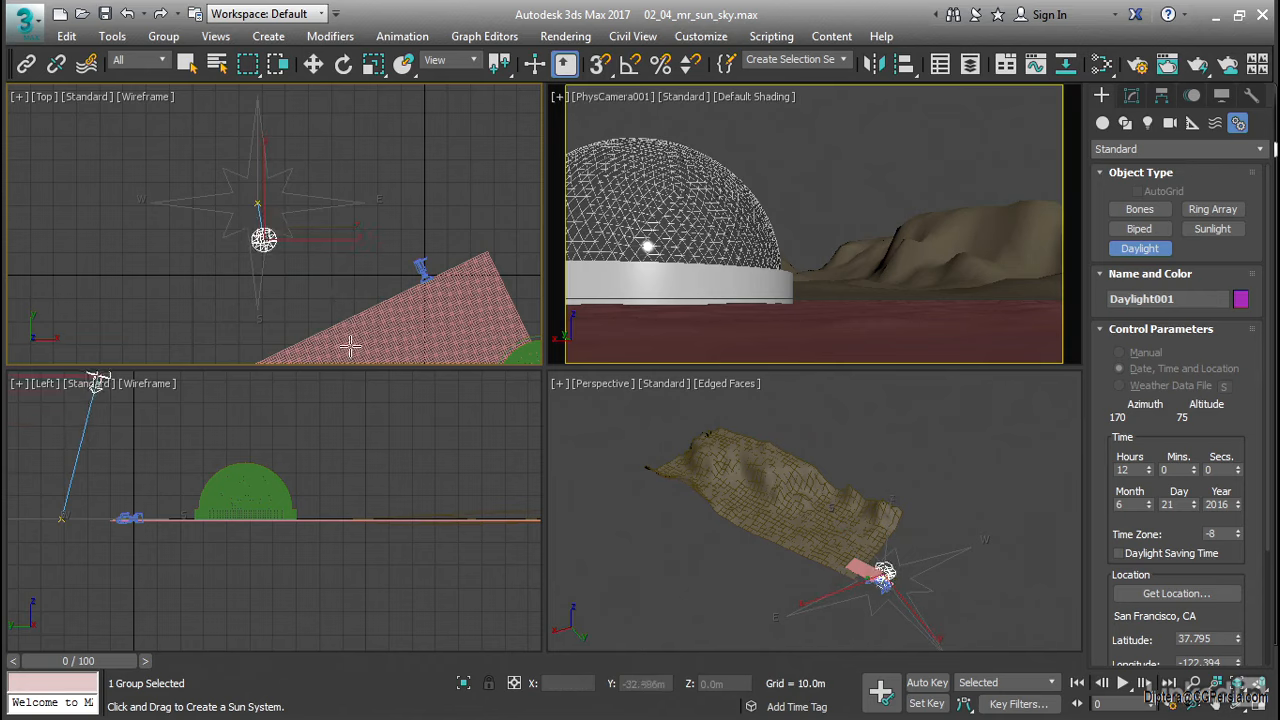
click(341, 316)
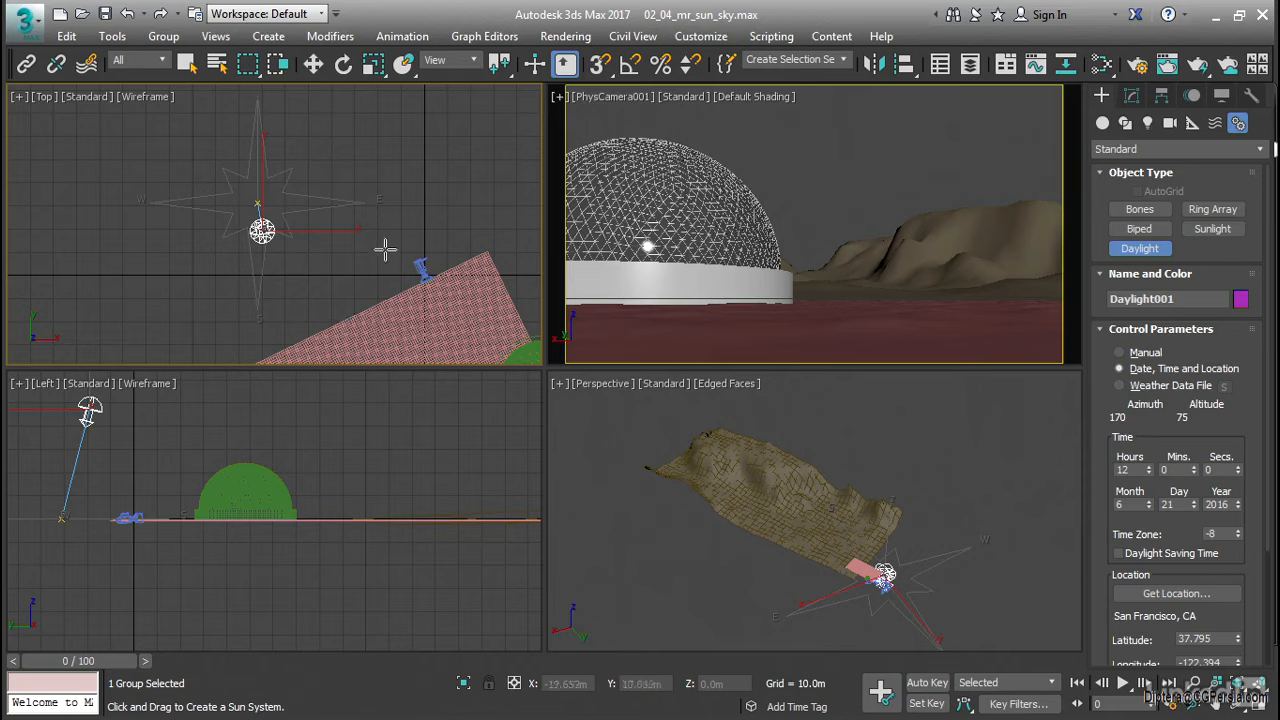
right_click(398, 175)
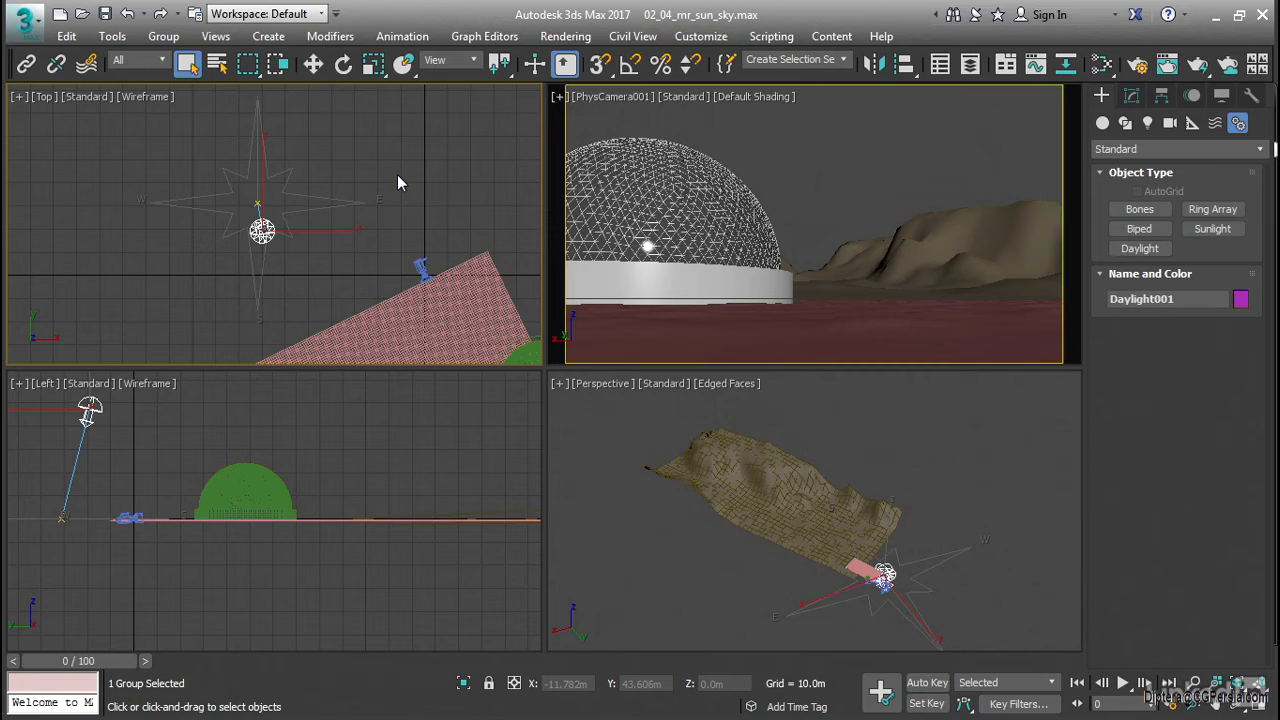
Move the daylight compass away from the terrain to about X -175.5 m, Y 190.8 m on the ground plane.
click(127, 428)
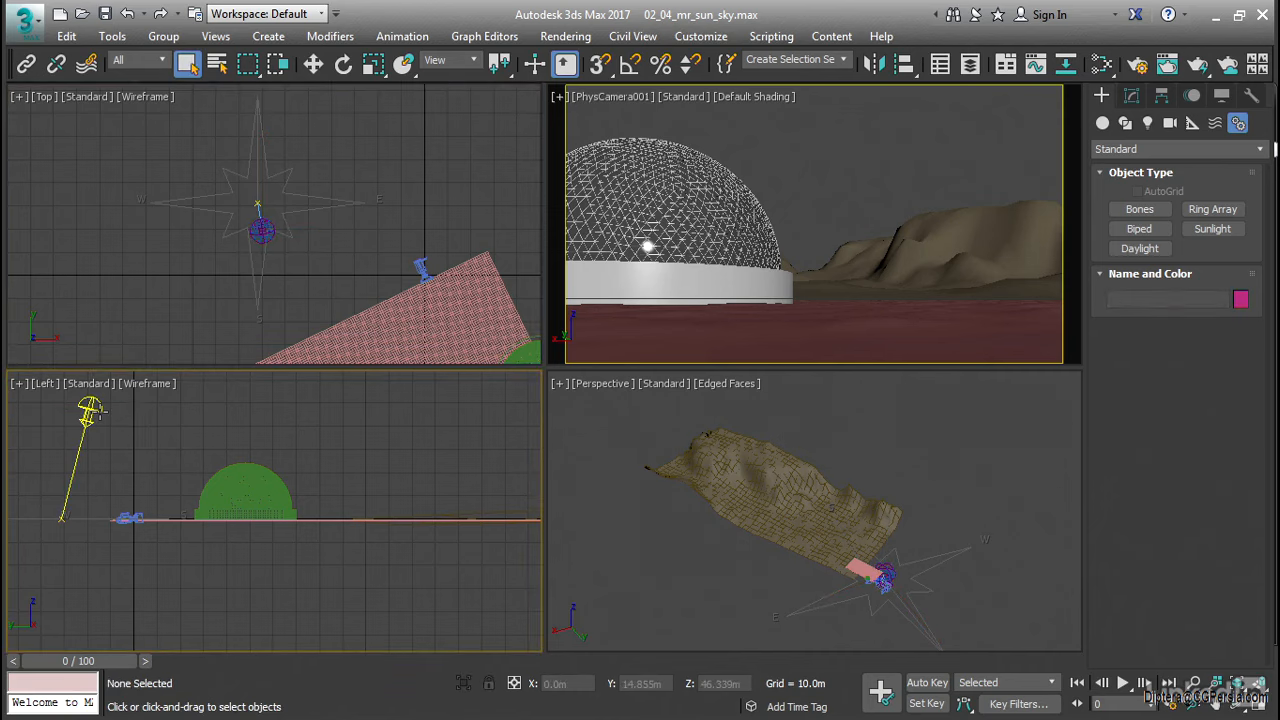
click(91, 411)
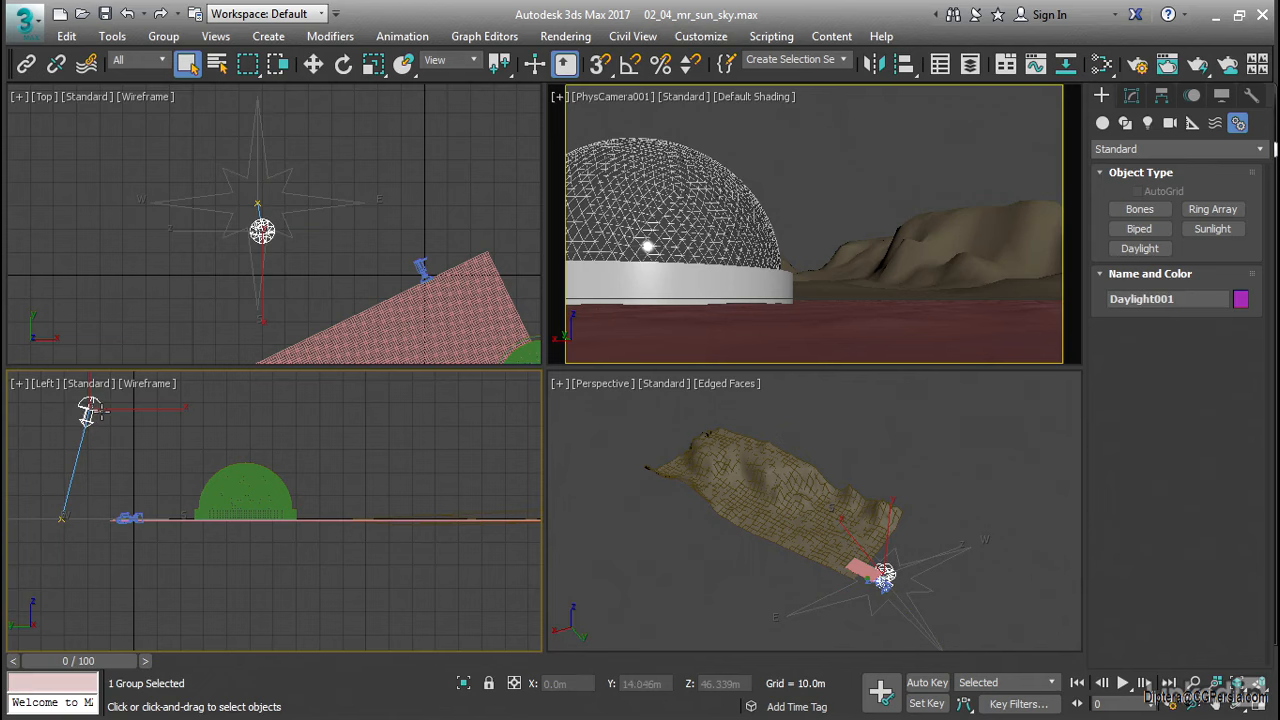
alt+middle_drag(601, 523, 694, 562)
scroll(694, 562, up, 4)
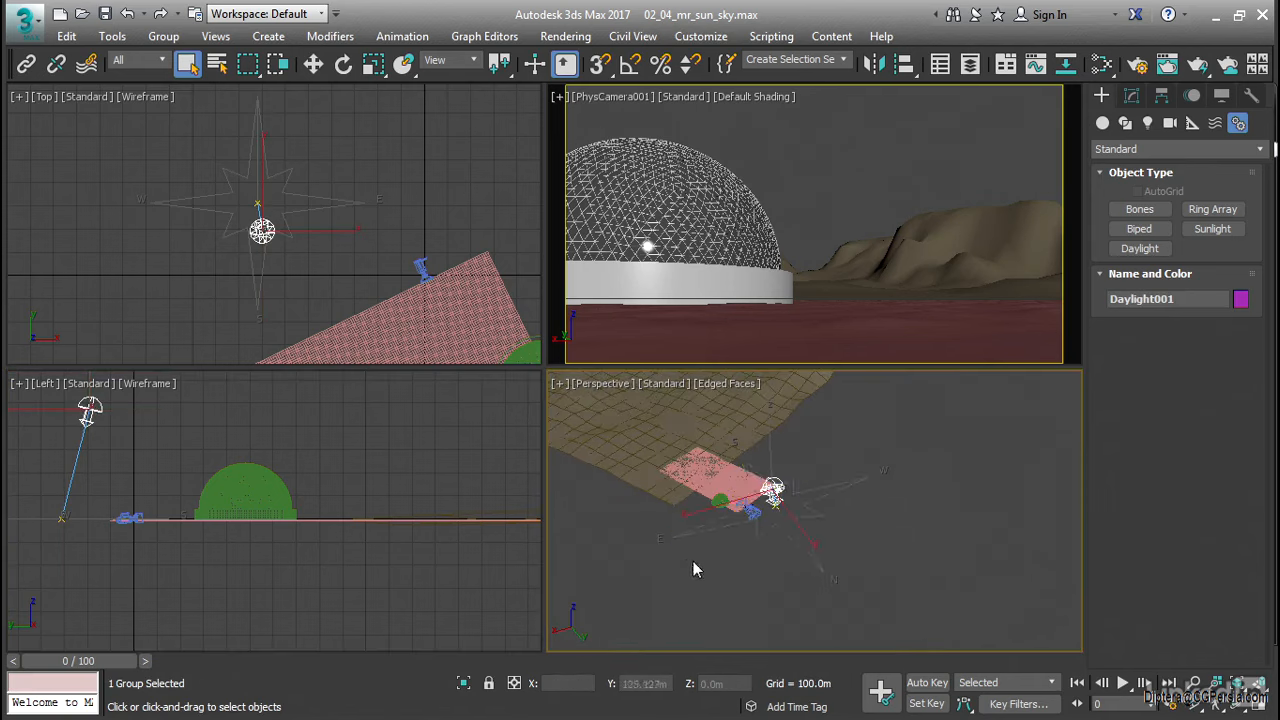
click(808, 513)
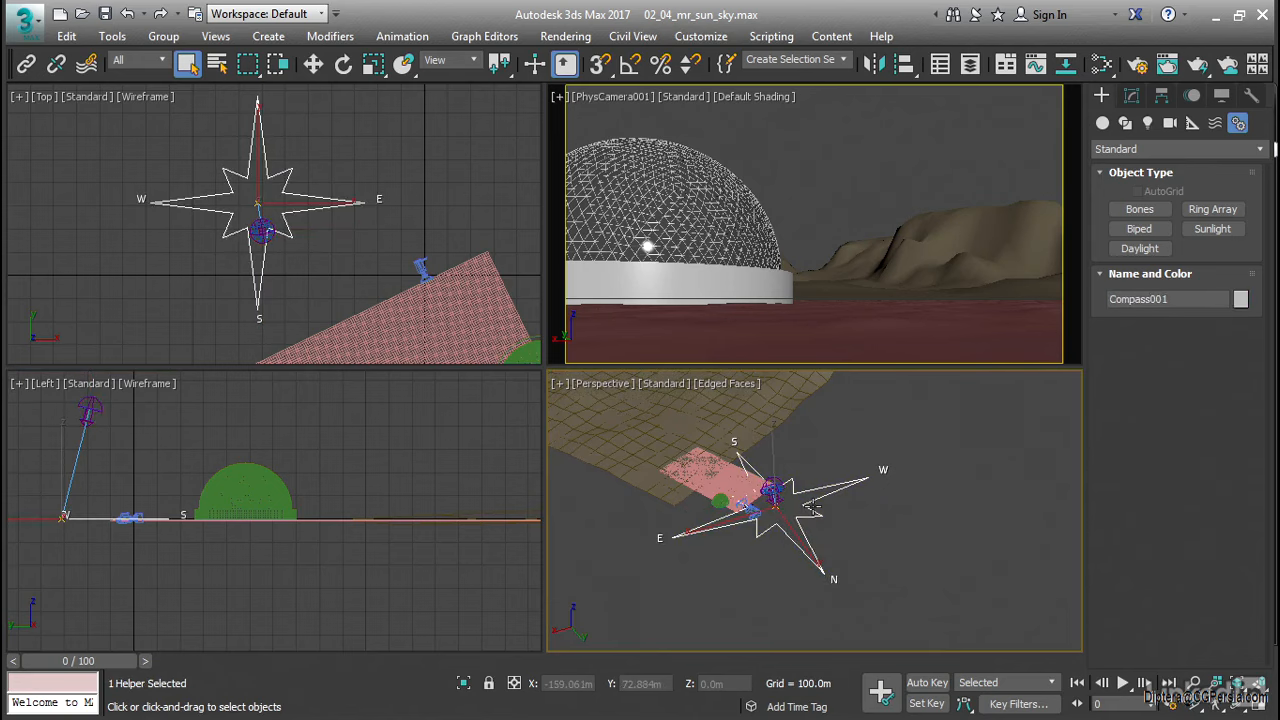
click(313, 63)
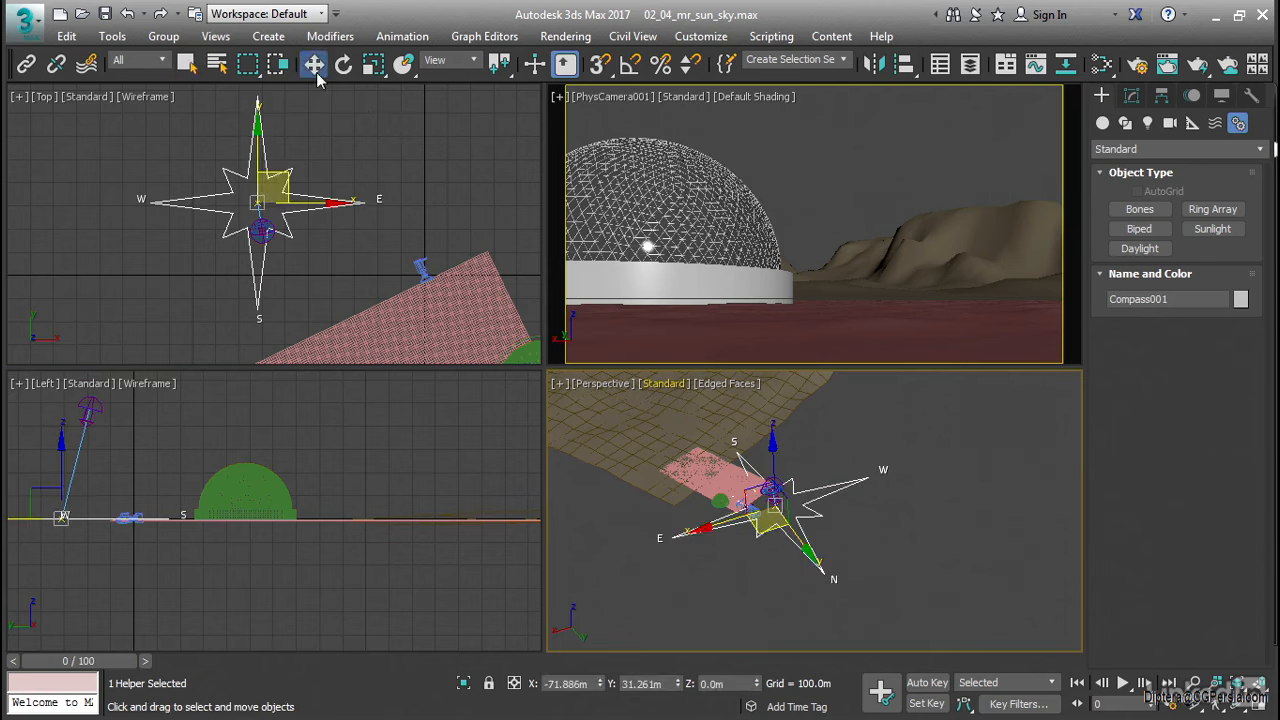
drag(756, 528, 822, 551)
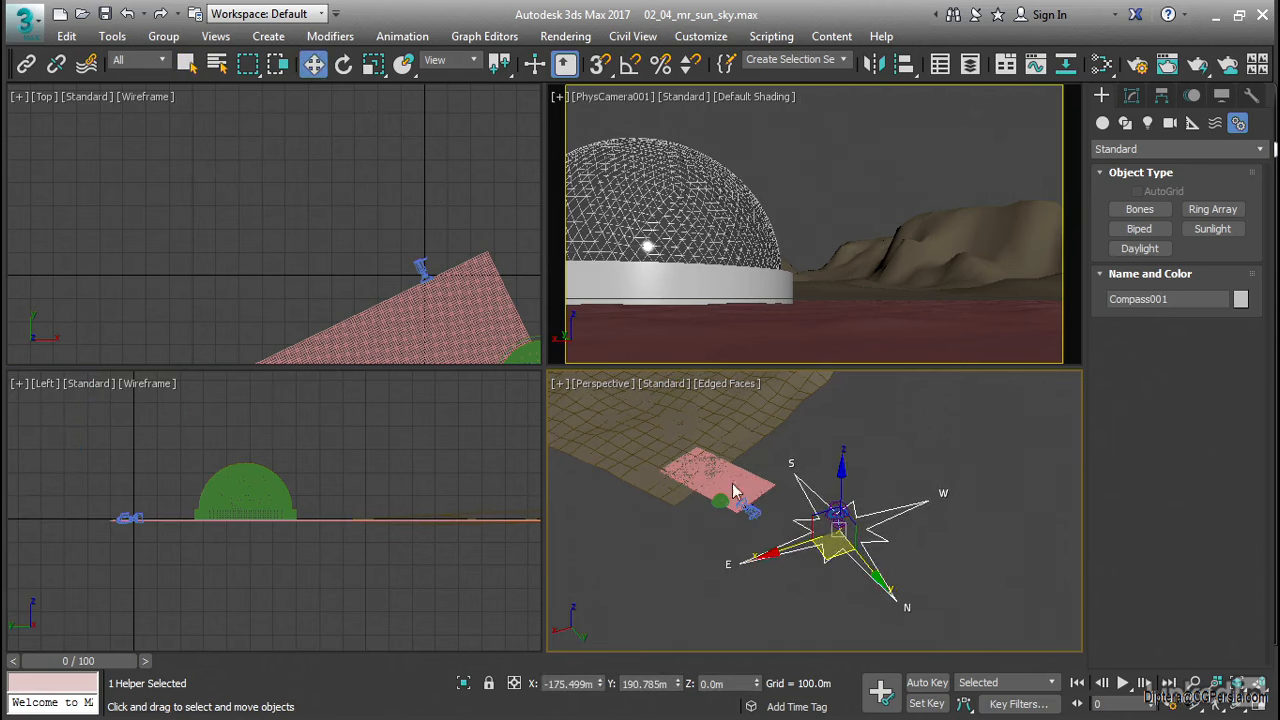
Set the daylight's sunlight to mr Sun and its skylight to mr Sky, adding the mr Physical Sky environment map automatically.
right_click(279, 205)
key(z)
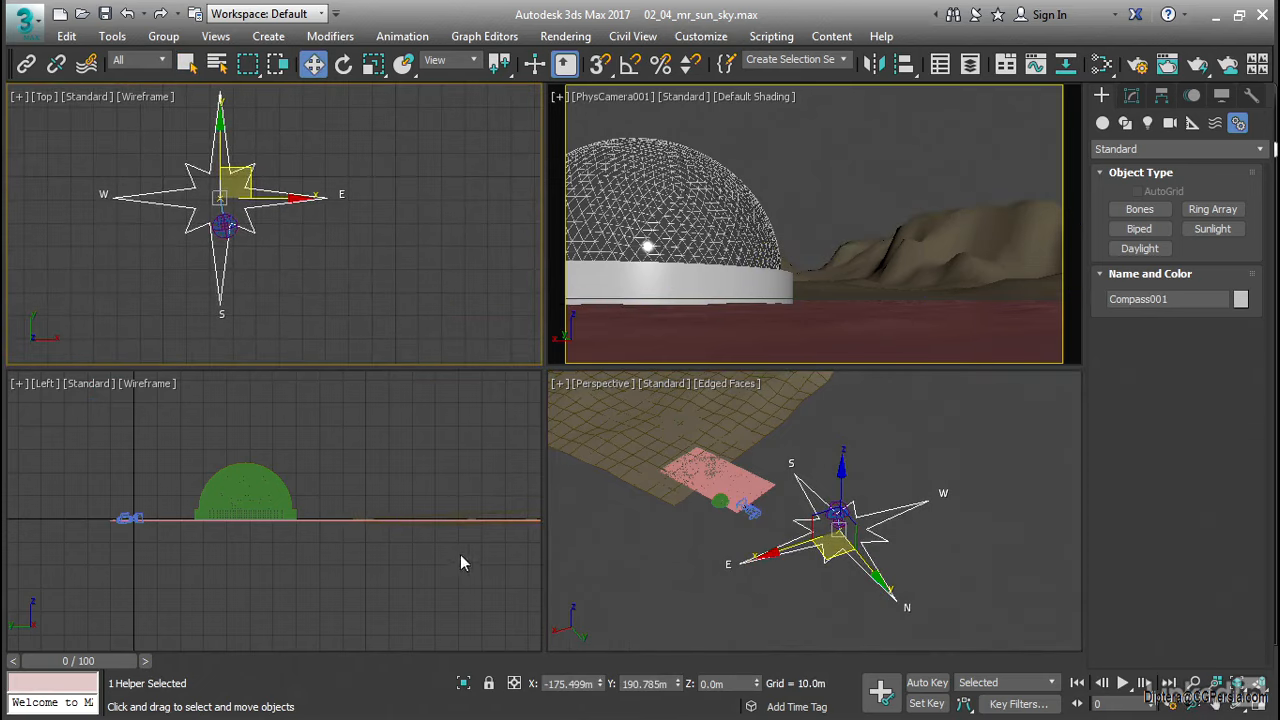
scroll(844, 515, up, 7)
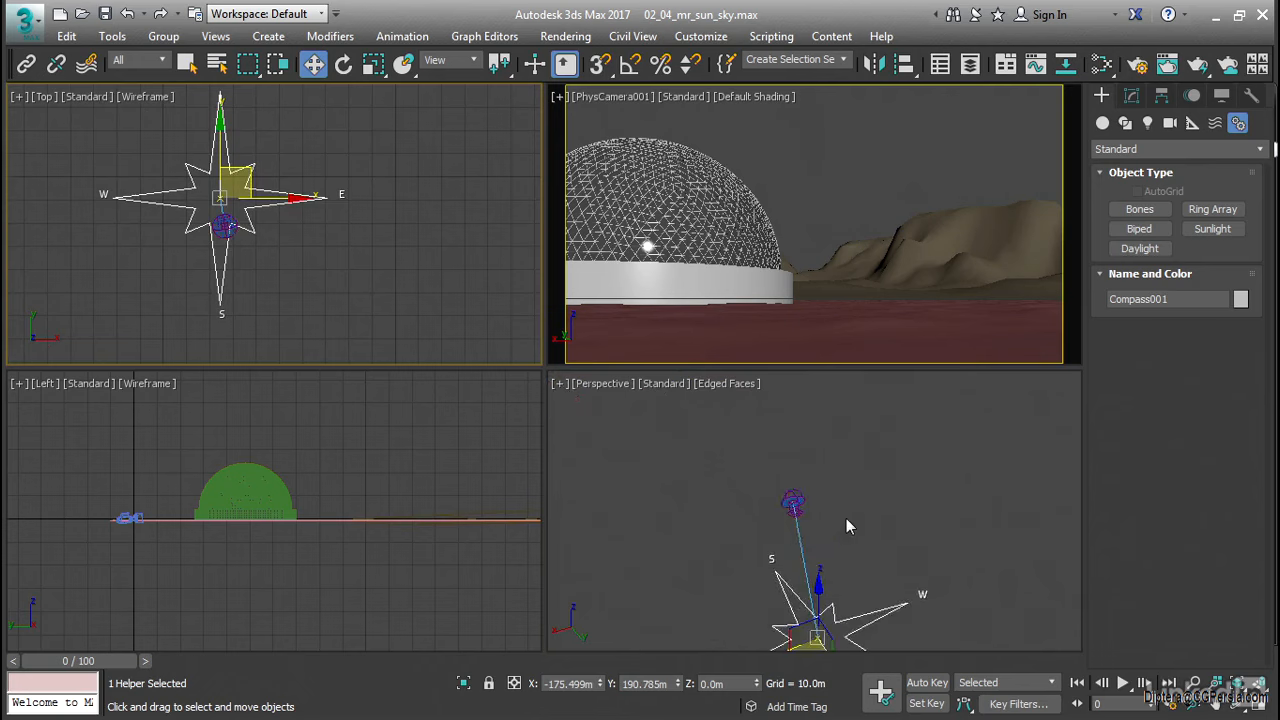
click(790, 500)
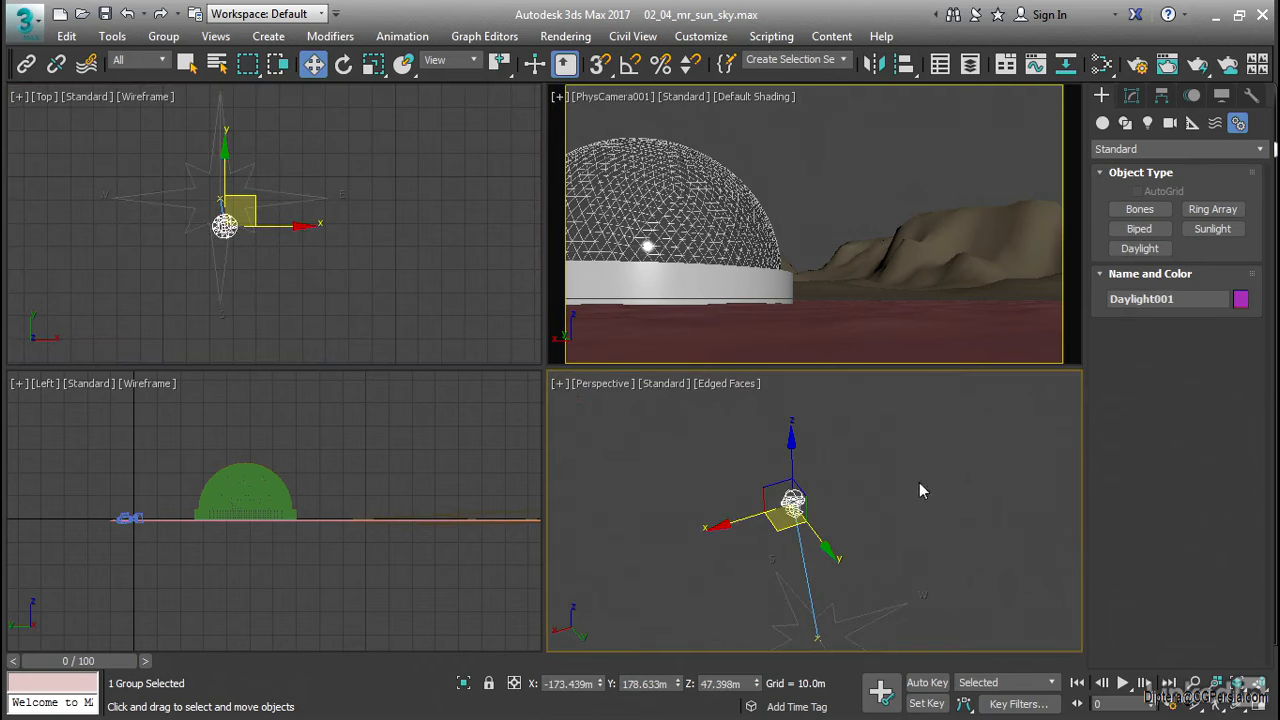
click(1131, 96)
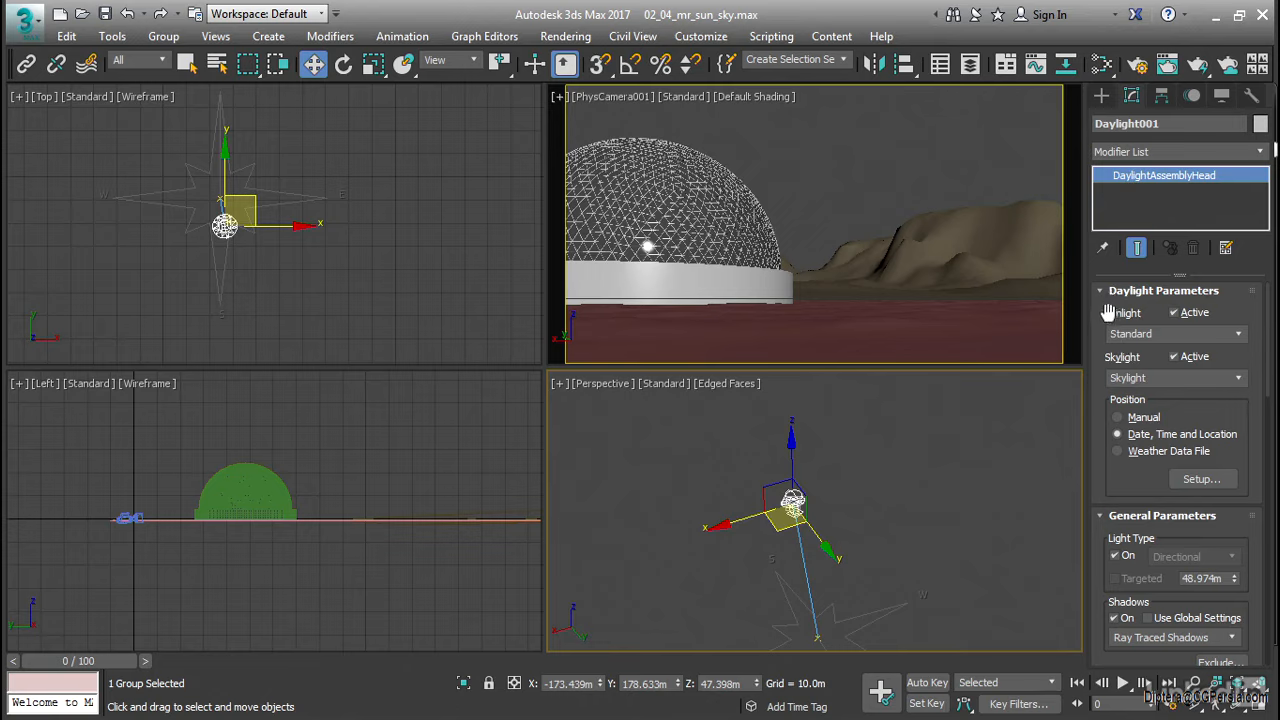
click(1238, 336)
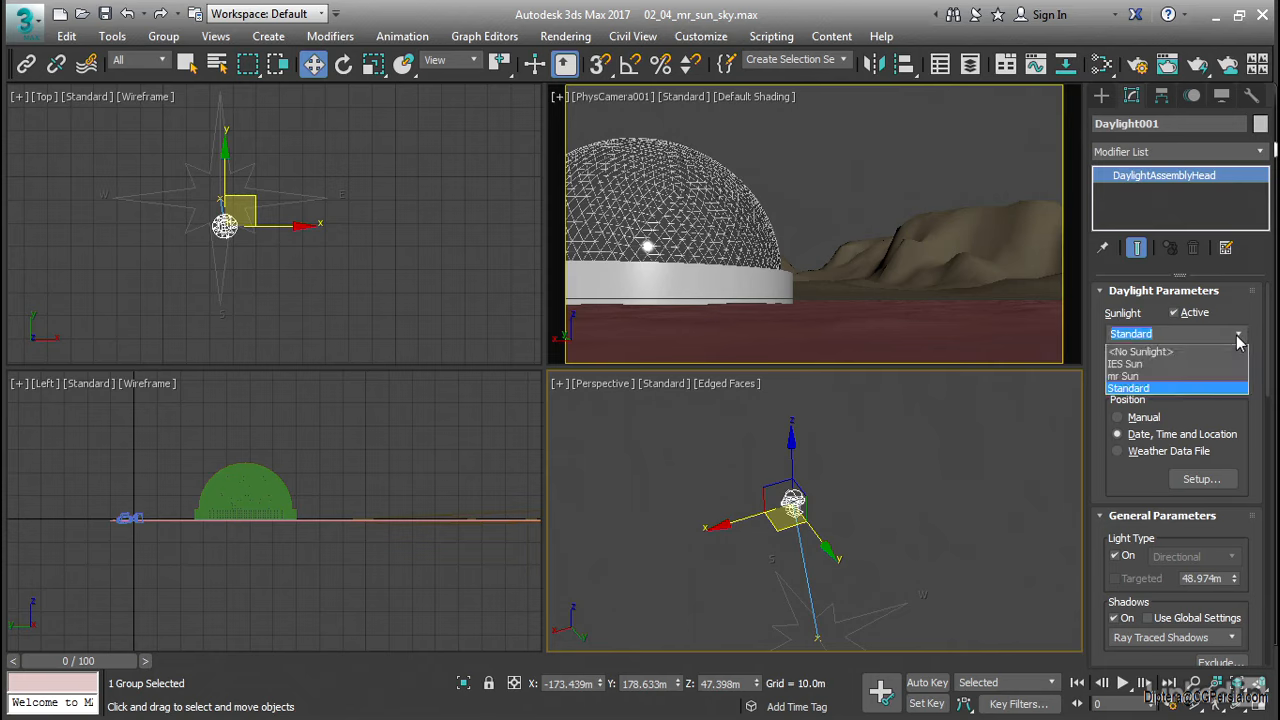
click(1192, 377)
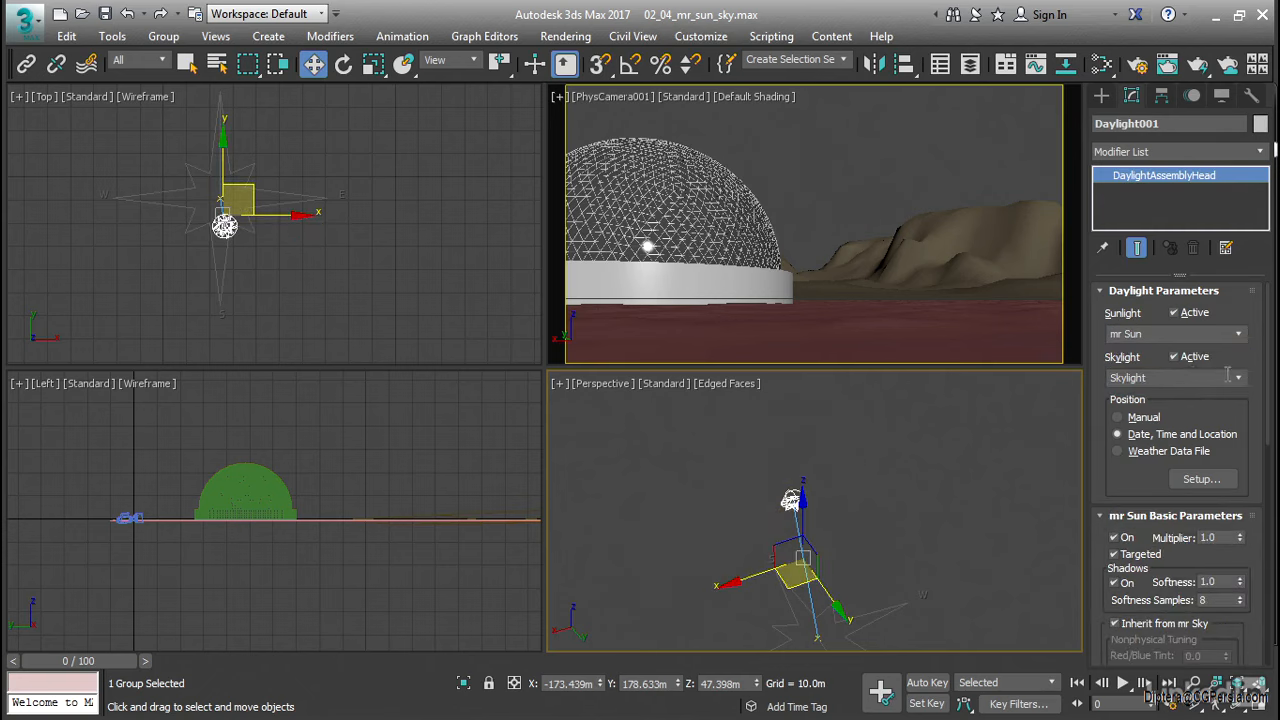
click(1236, 378)
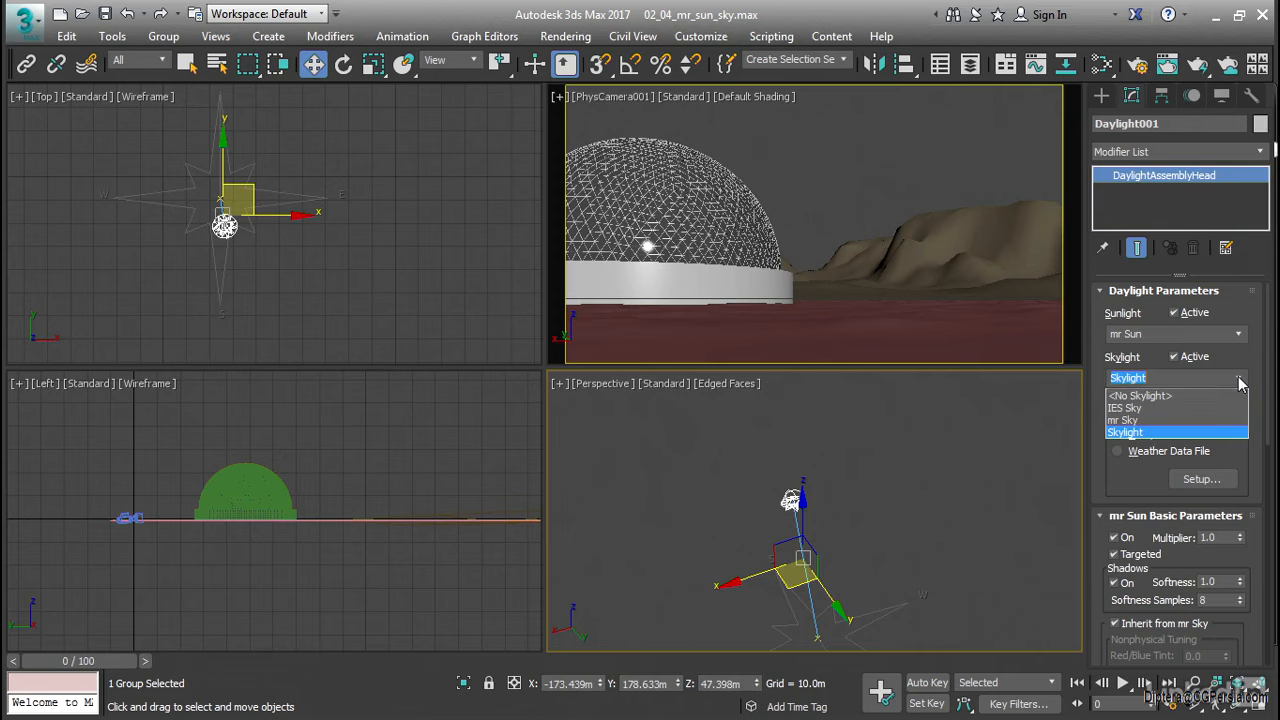
click(1204, 421)
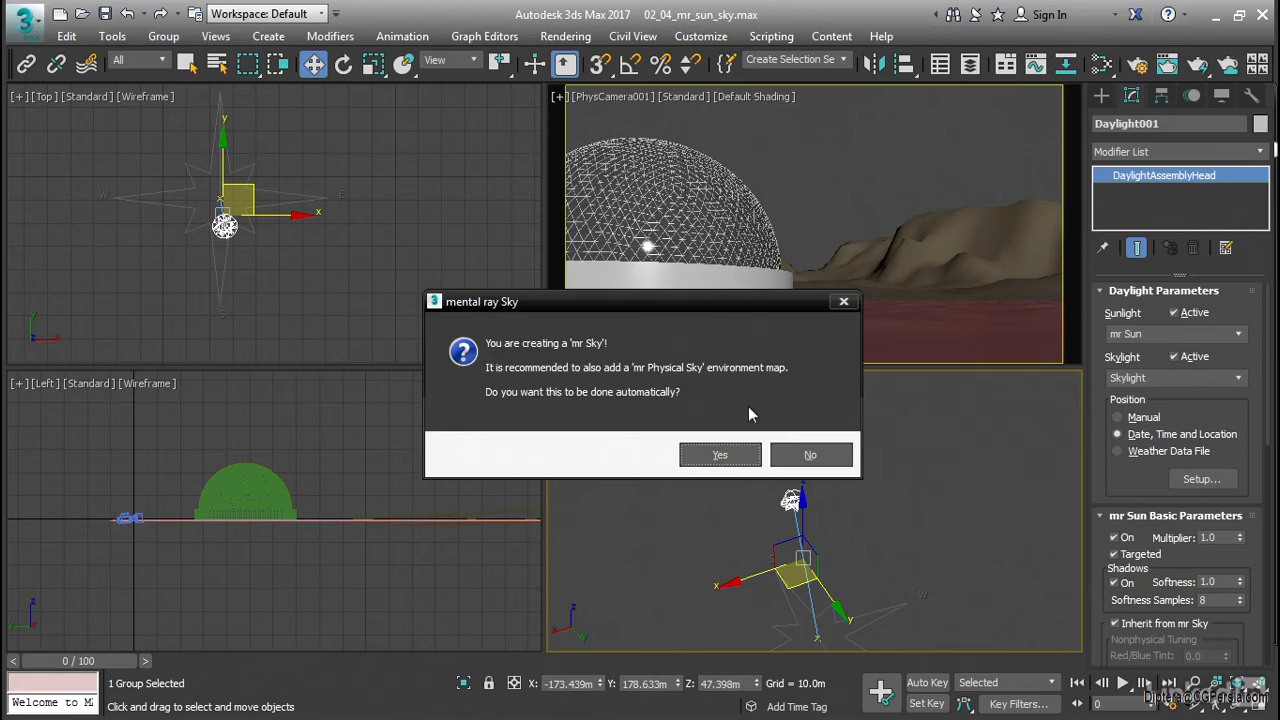
click(745, 455)
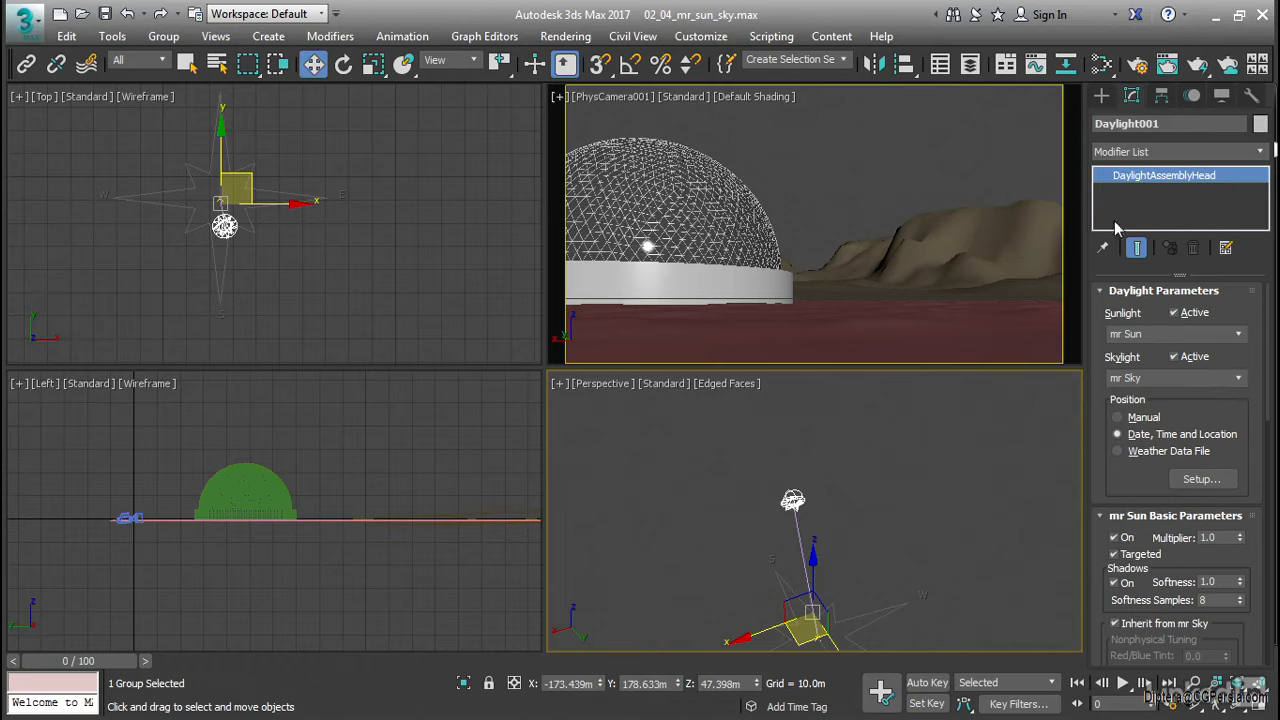
Render the PhysCamera001 view with the new sun and sky lighting.
click(992, 147)
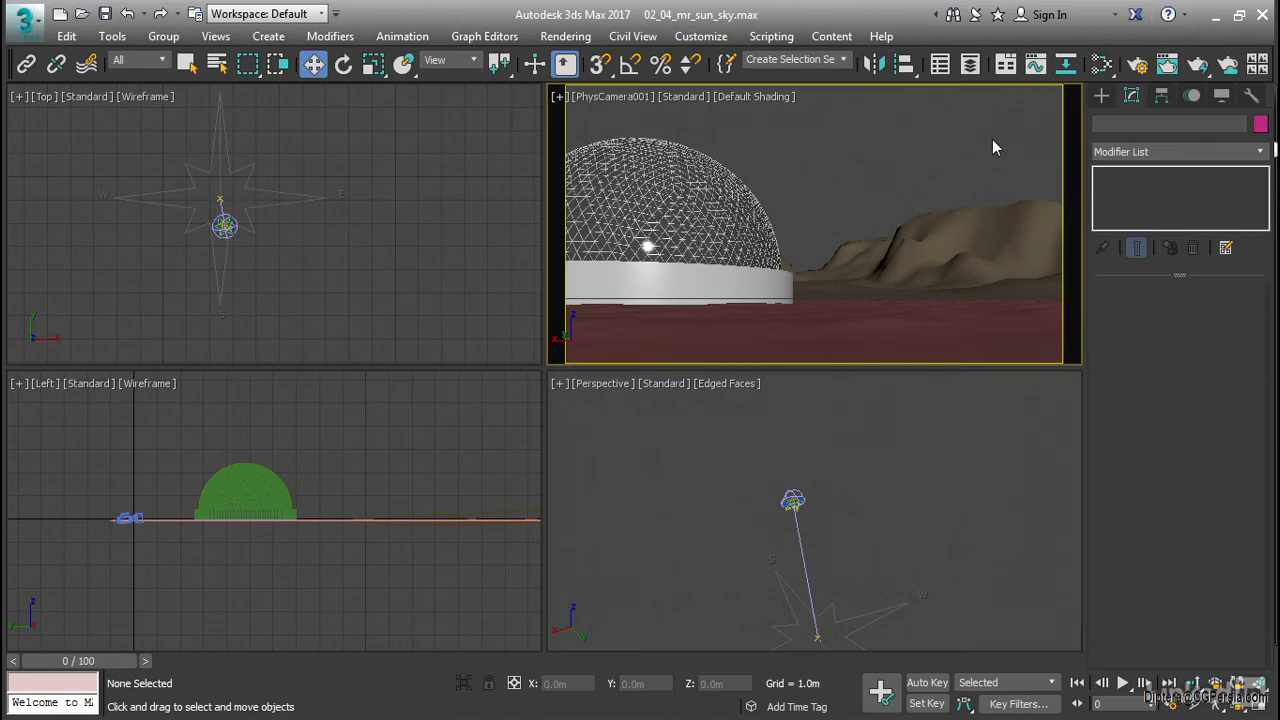
click(1200, 66)
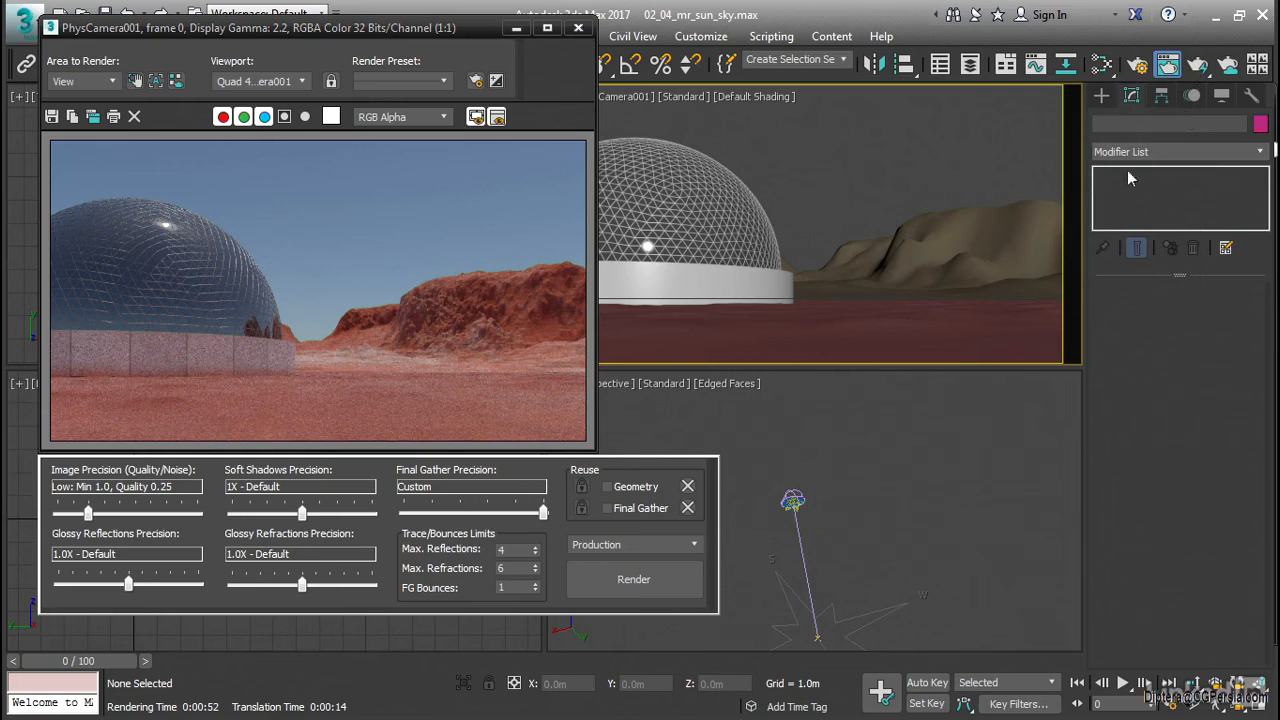
Set the Daylight system's geographic location to Salt Lake City, UT on the North America map.
click(793, 498)
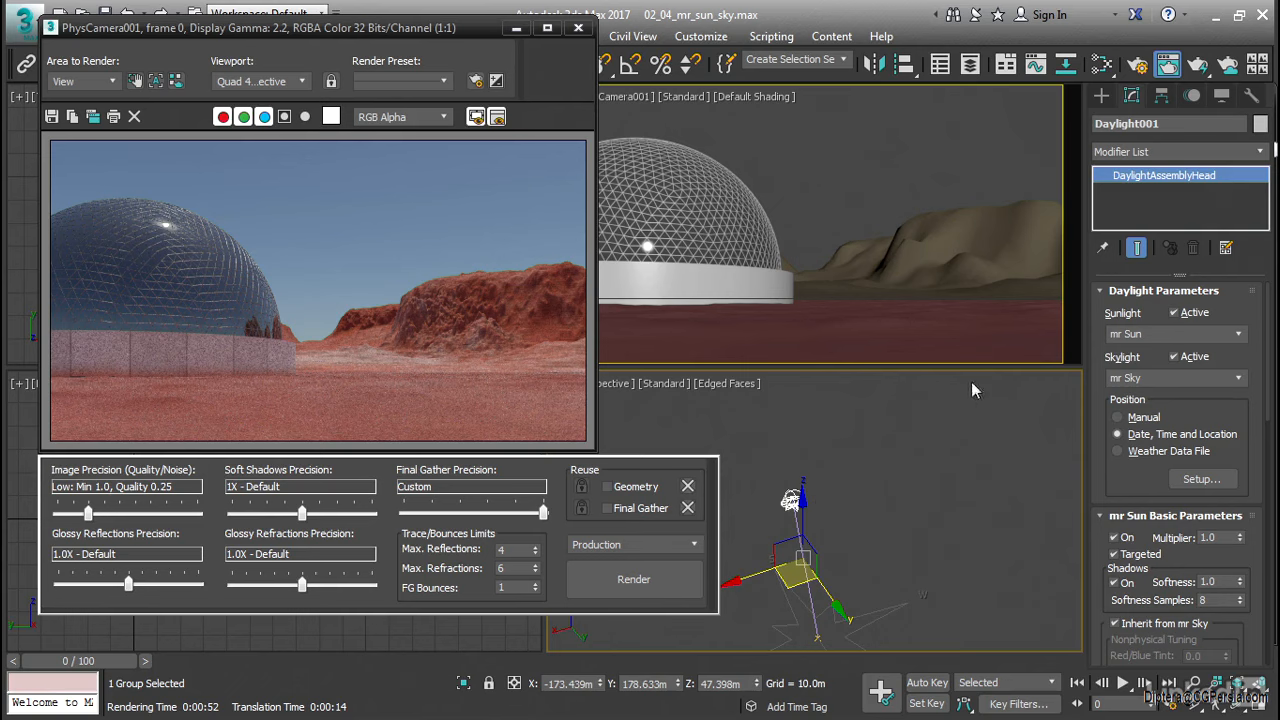
click(1191, 101)
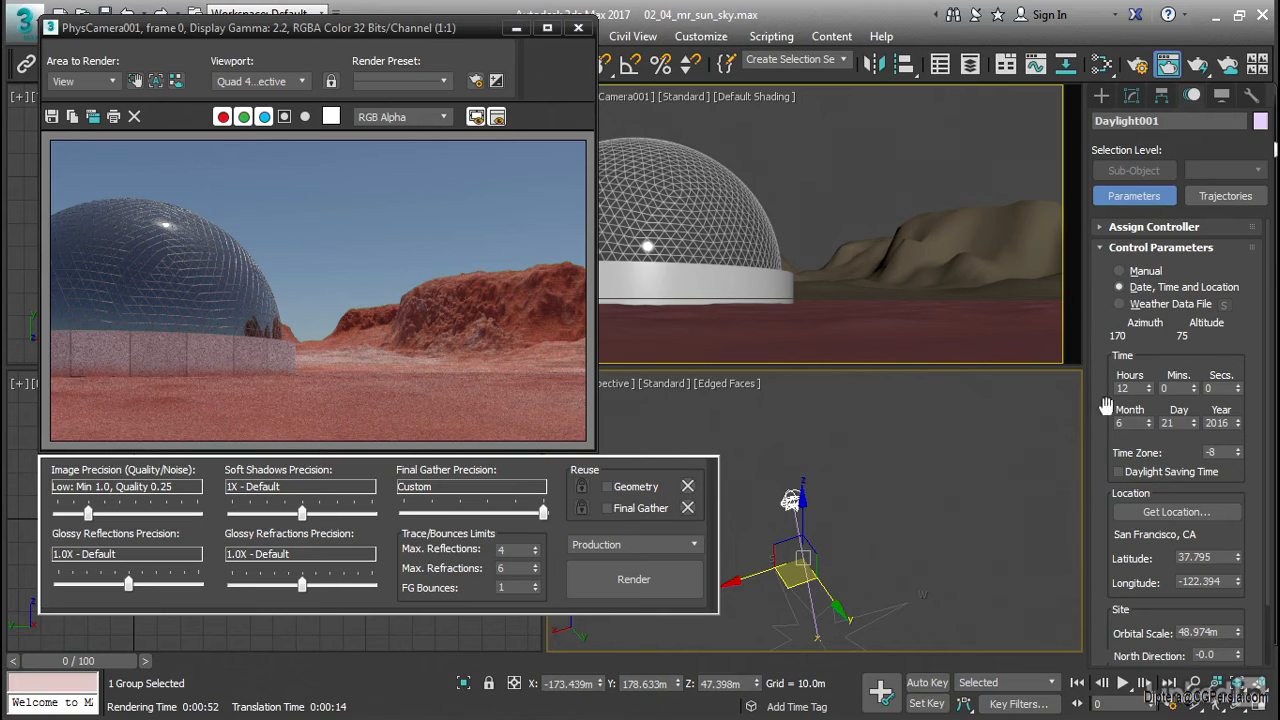
click(1219, 512)
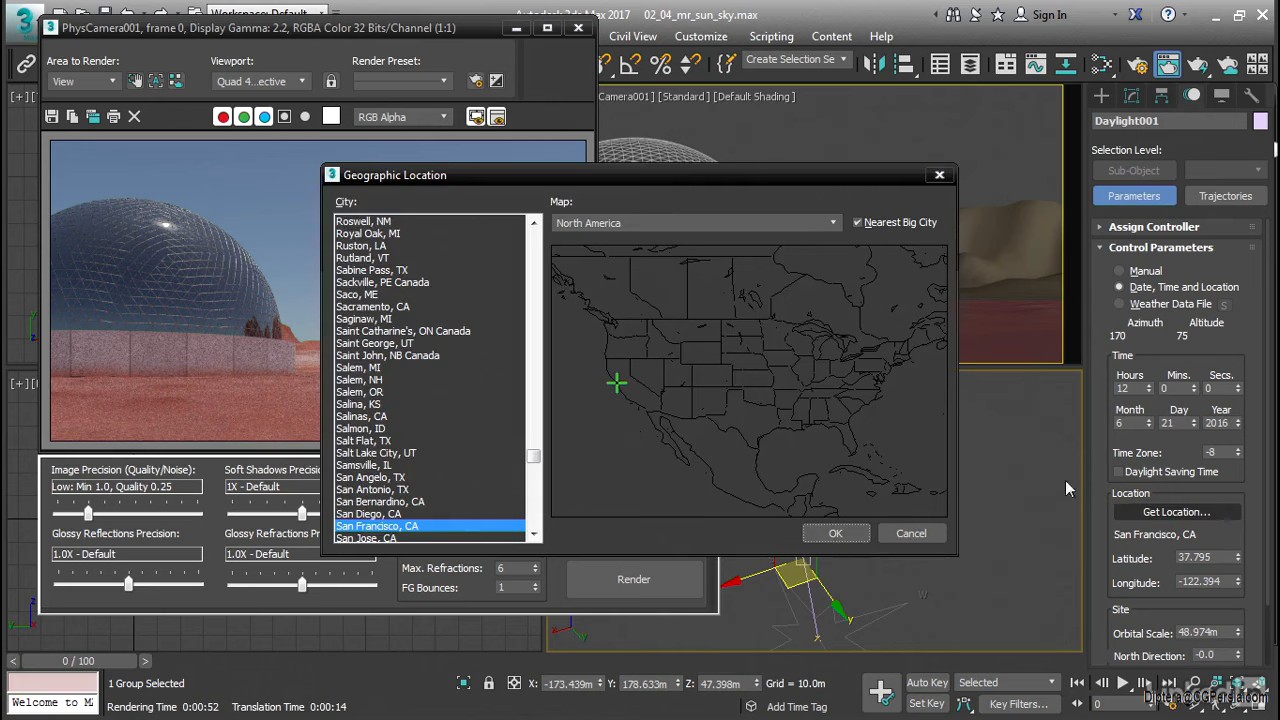
click(376, 453)
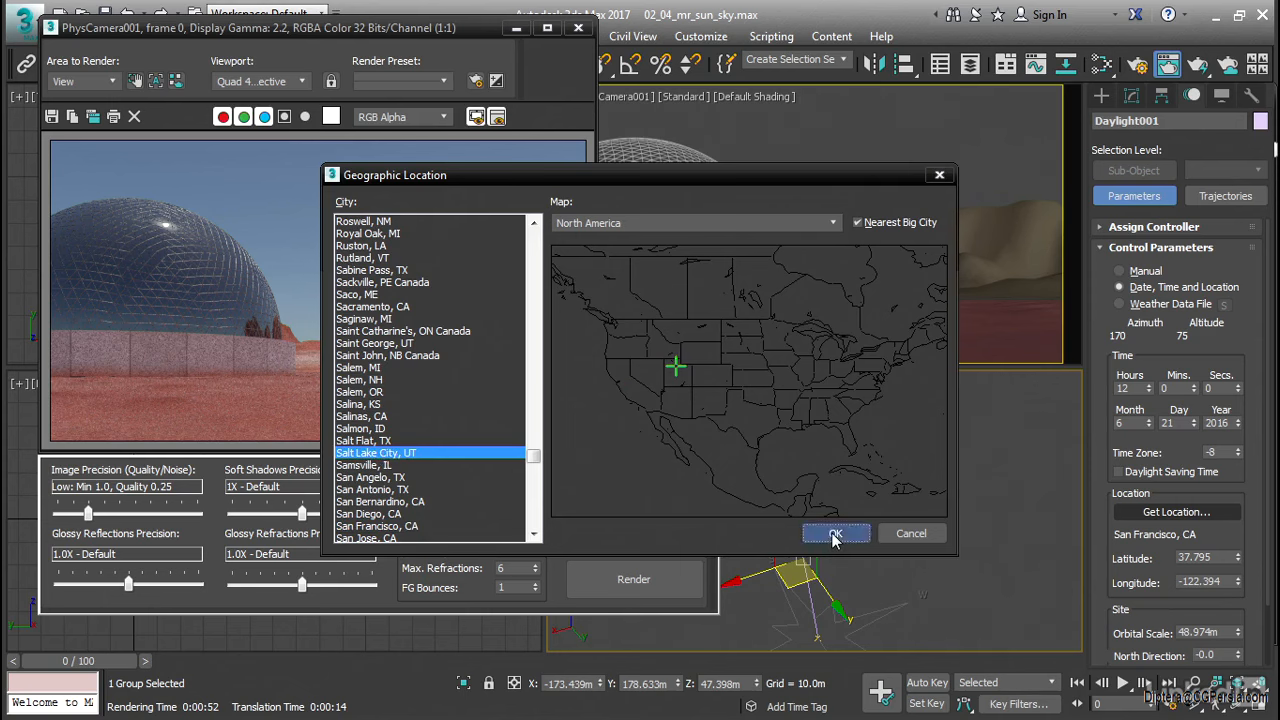
click(831, 533)
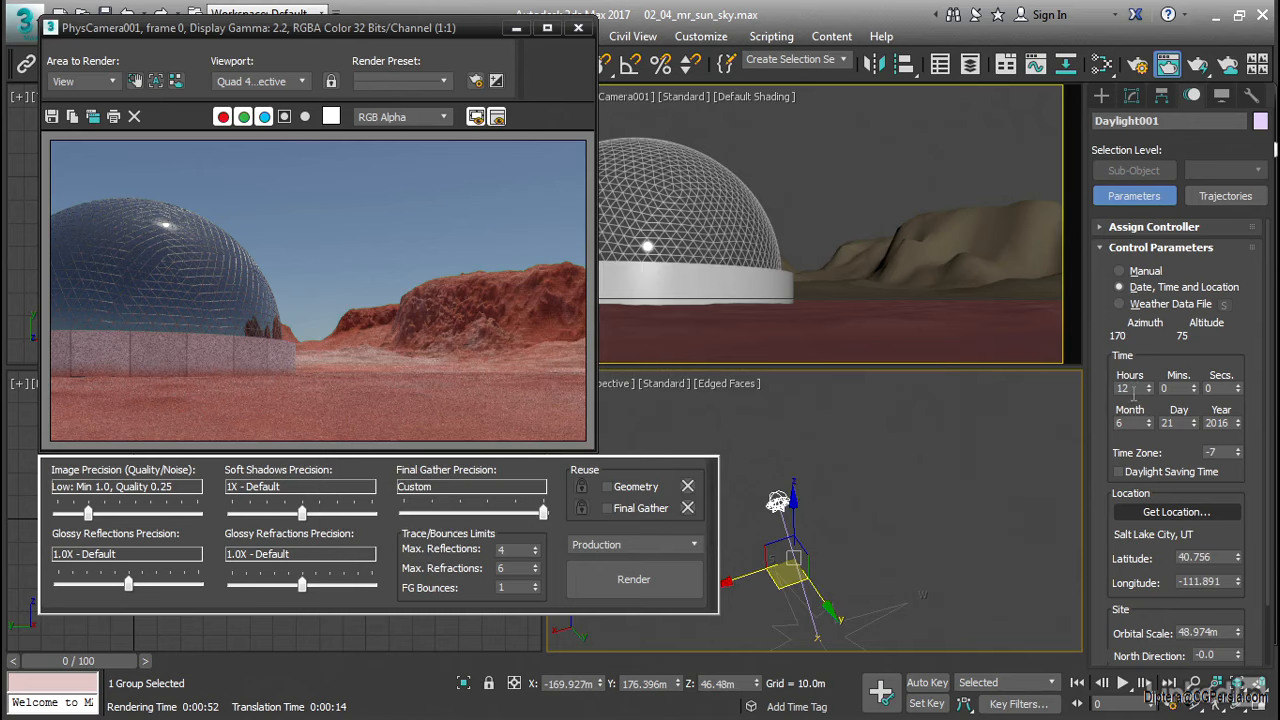
Set the Daylight system's time to 15 hours and its date to month 9, day 1.
drag(1134, 388, 1117, 392)
text(15)
key(Return)
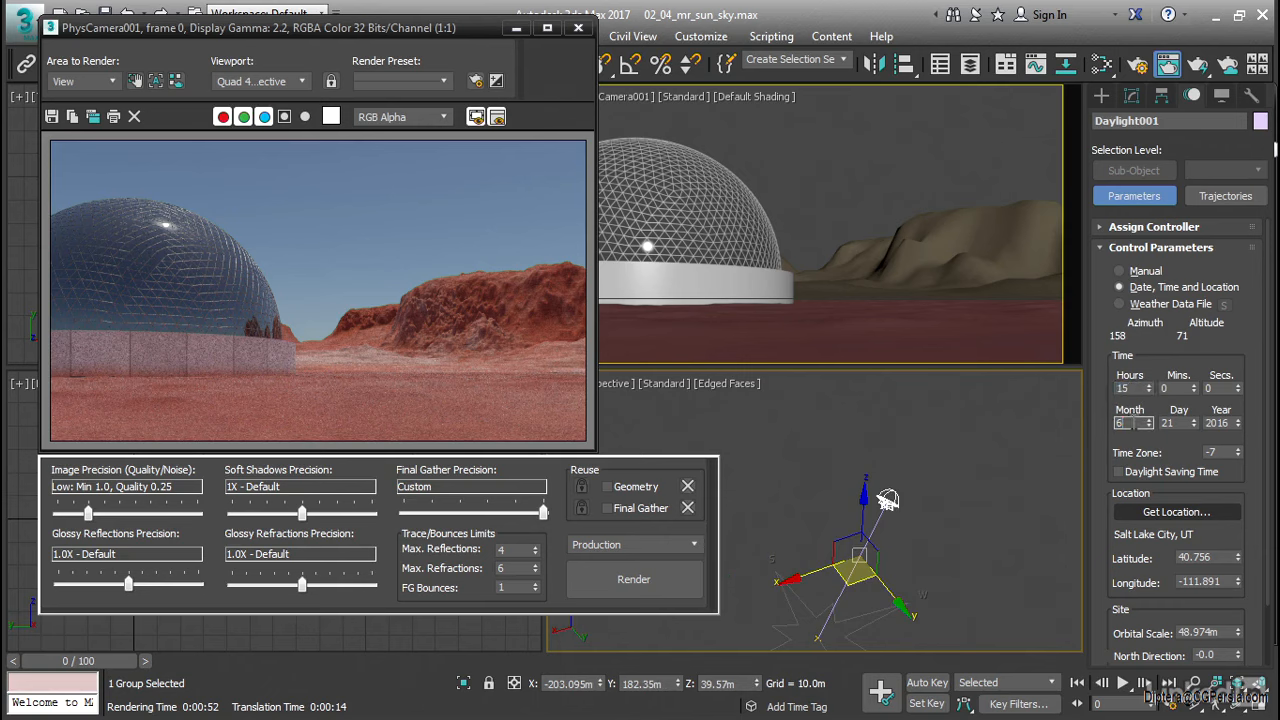
double_click(1122, 422)
text(9)
key(Tab)
text(1)
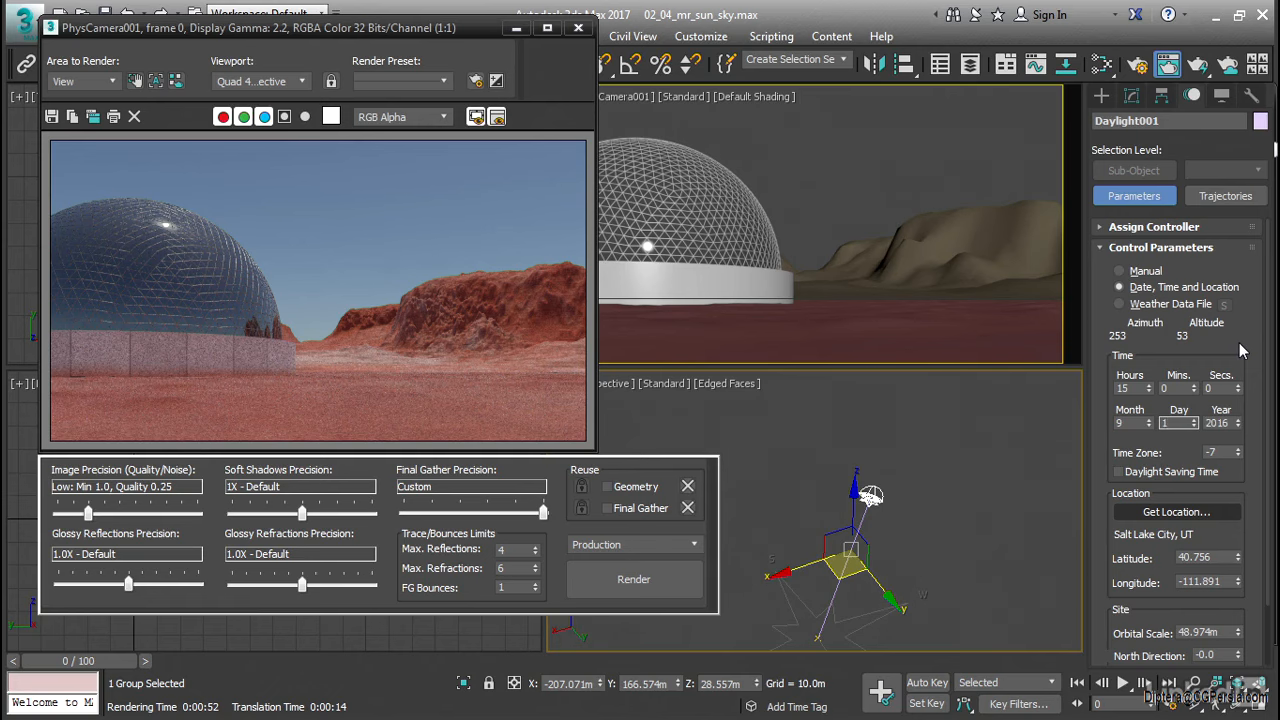
key(Return)
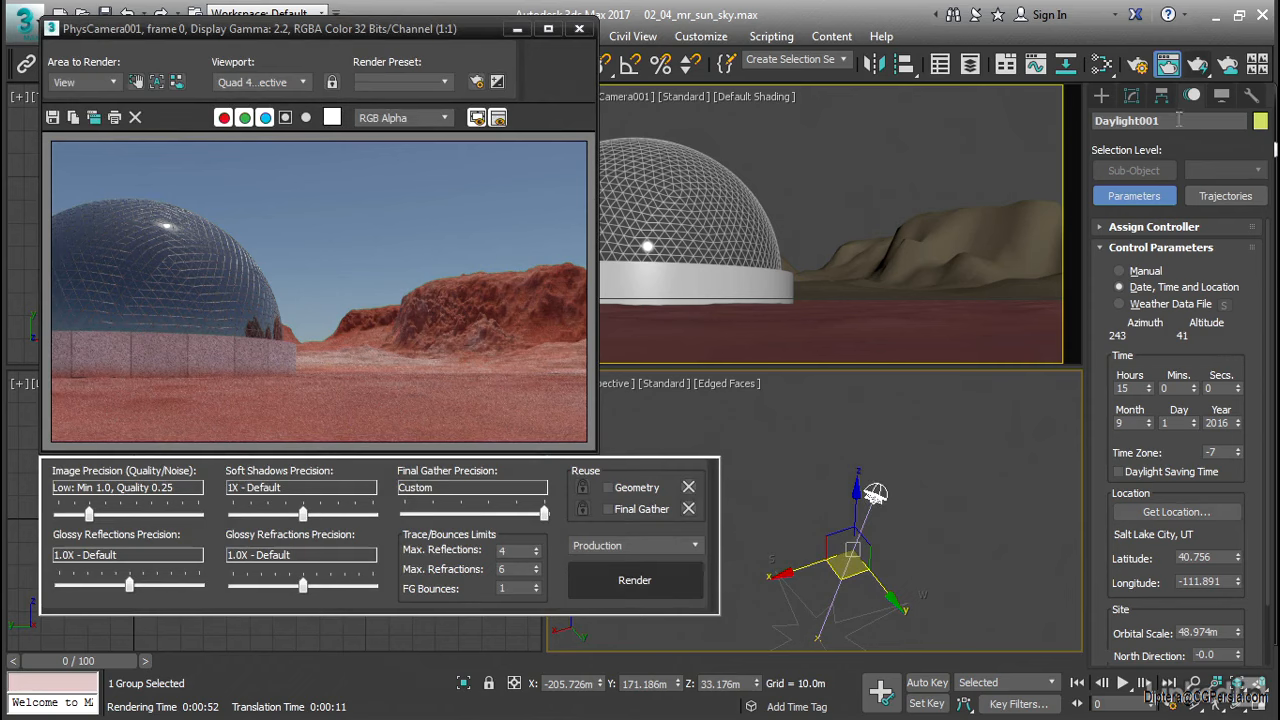
Lock the render view to Quad 4 - PhysCamera001 in Render Setup and render the scene again.
click(1137, 66)
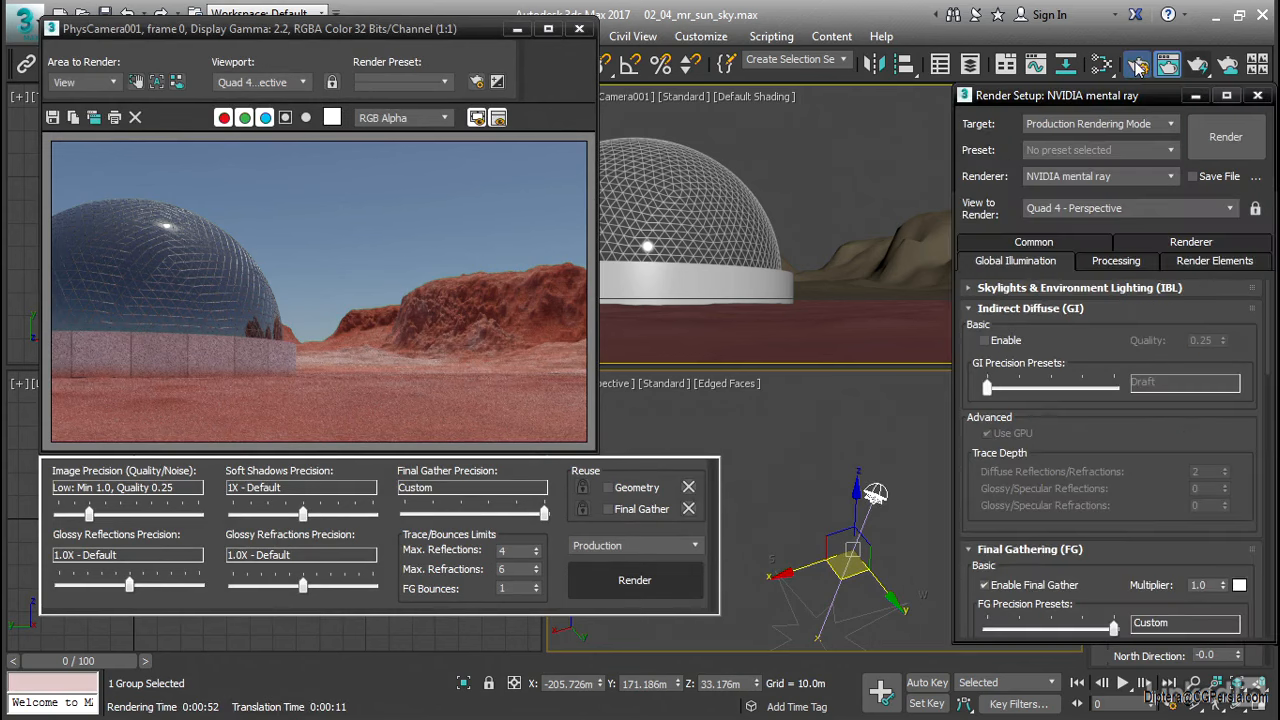
click(876, 152)
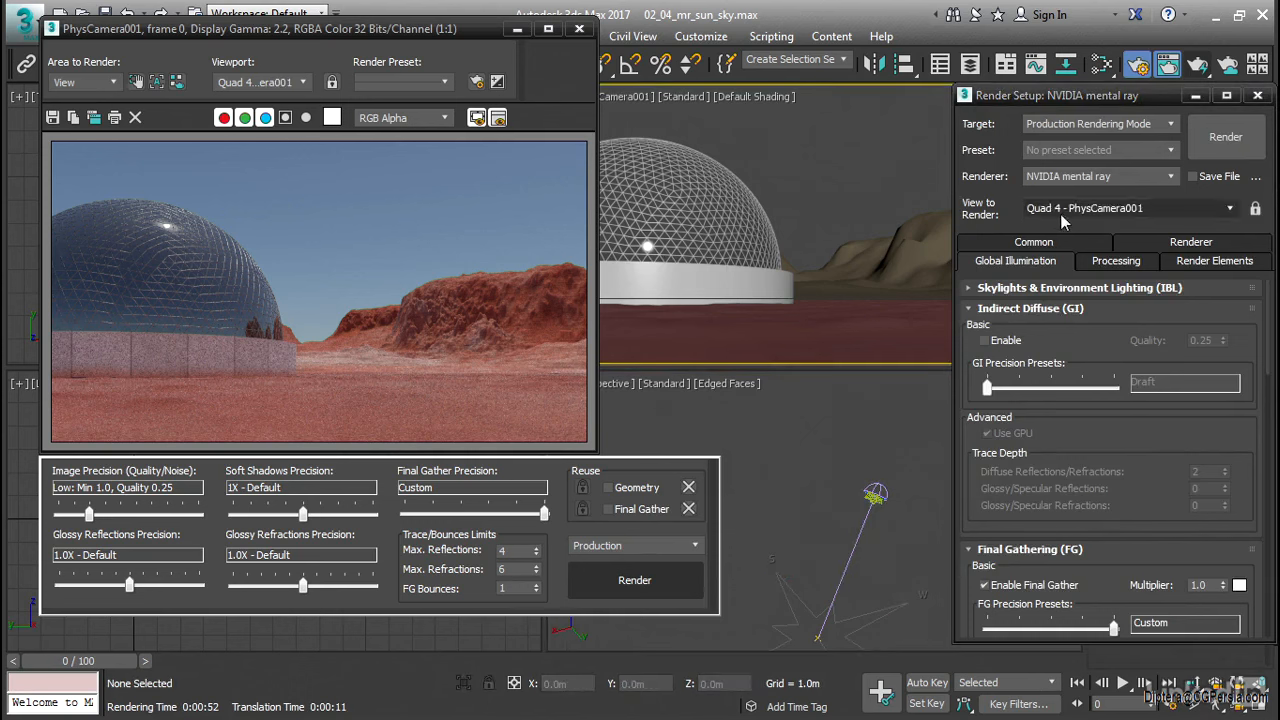
click(1256, 209)
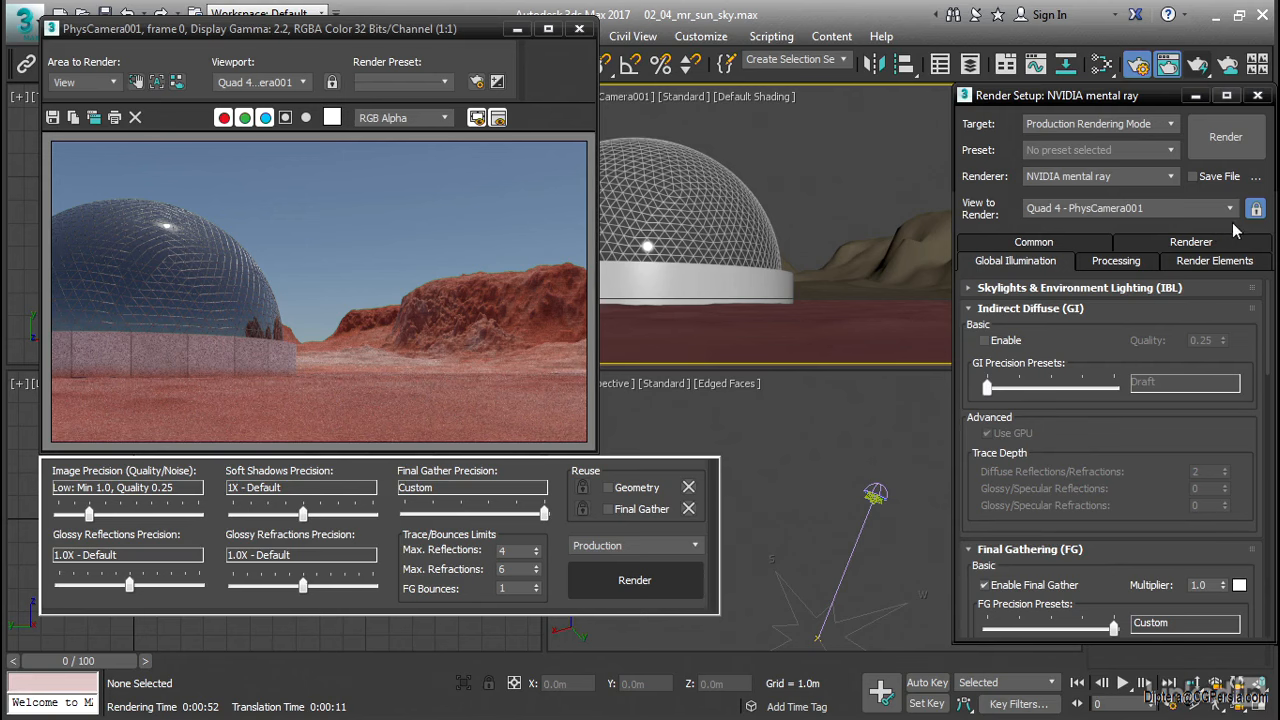
click(1230, 138)
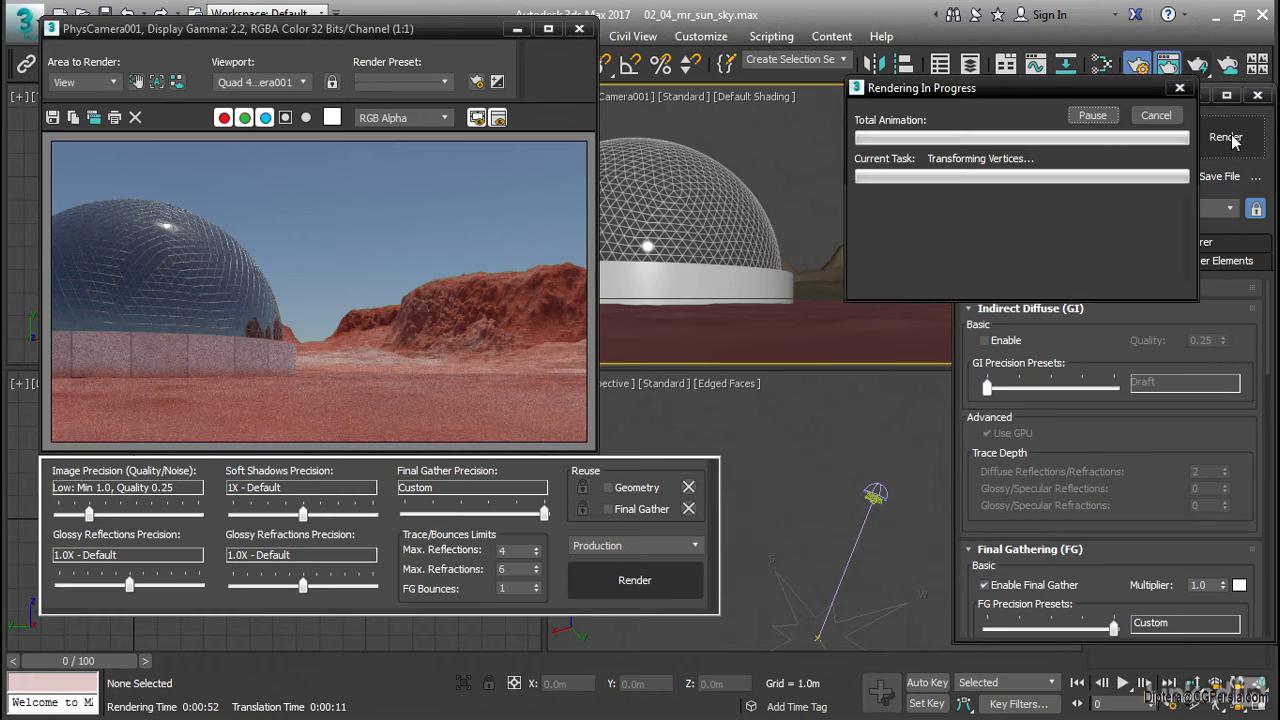